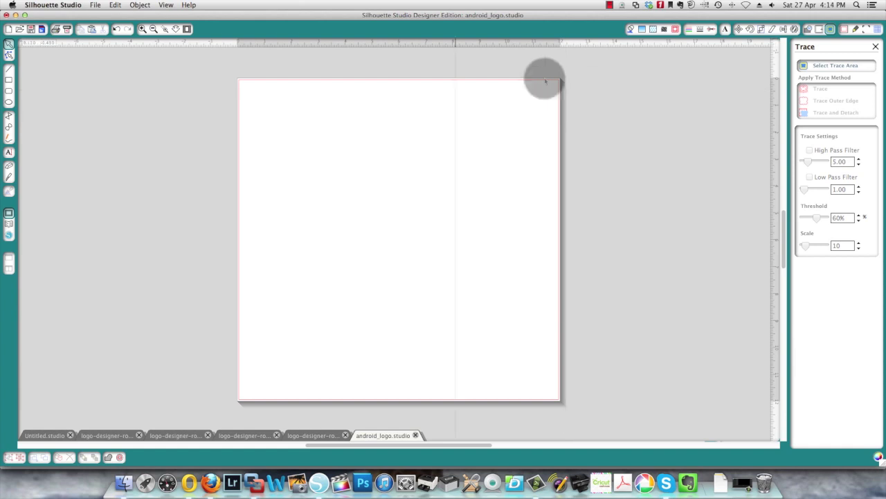
Step: Drag the green Android logo from Firefox's image preview onto Silhouette Studio in the Dock
{"action": "left_click", "coordinate": [211, 482]}
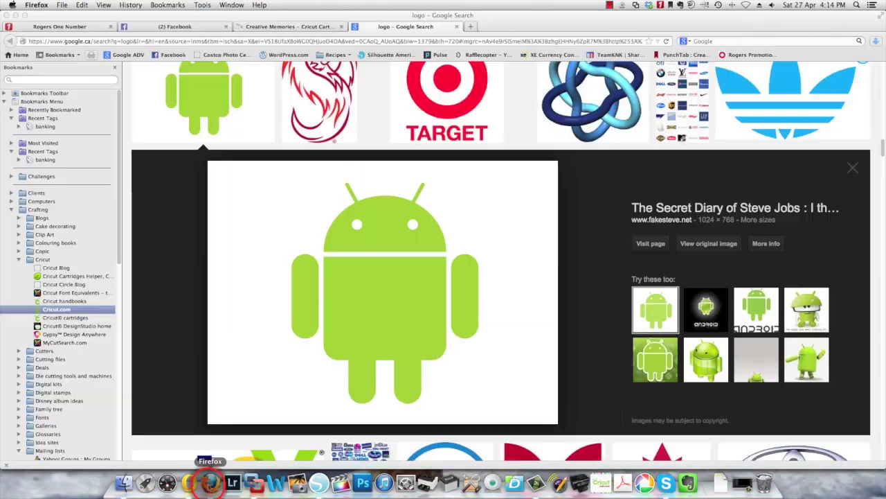
{"action": "left_click_drag", "start_coordinate": [348, 346], "coordinate": [382, 327]}
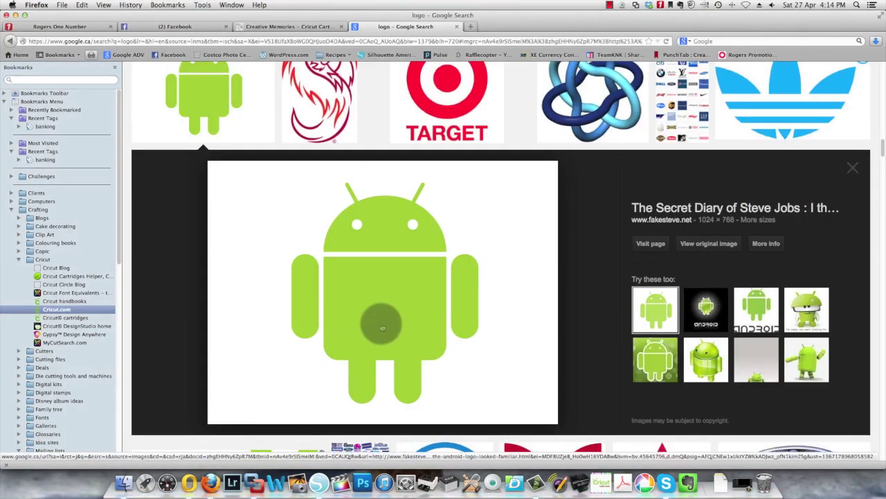
{"action": "left_click_drag", "start_coordinate": [381, 326], "coordinate": [315, 483]}
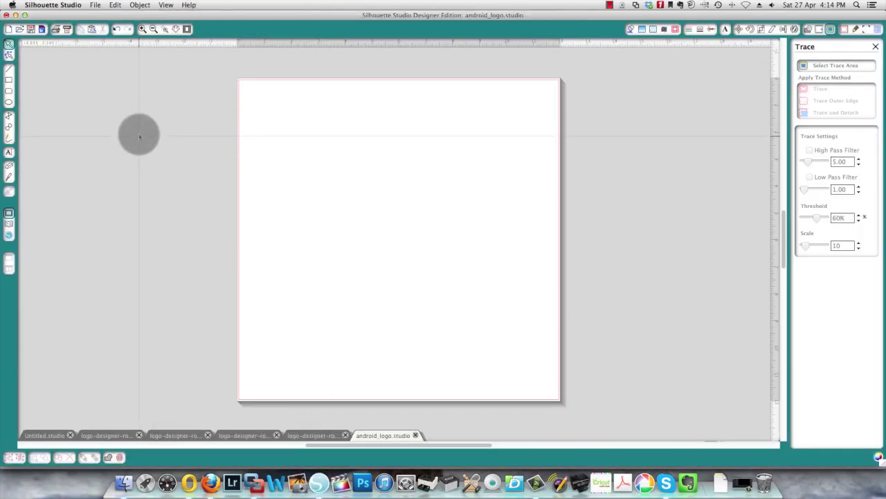
Step: Open android_logo.gif from the TEMP folder in Silhouette Studio
{"action": "left_click", "coordinate": [96, 6]}
{"action": "left_click", "coordinate": [94, 6]}
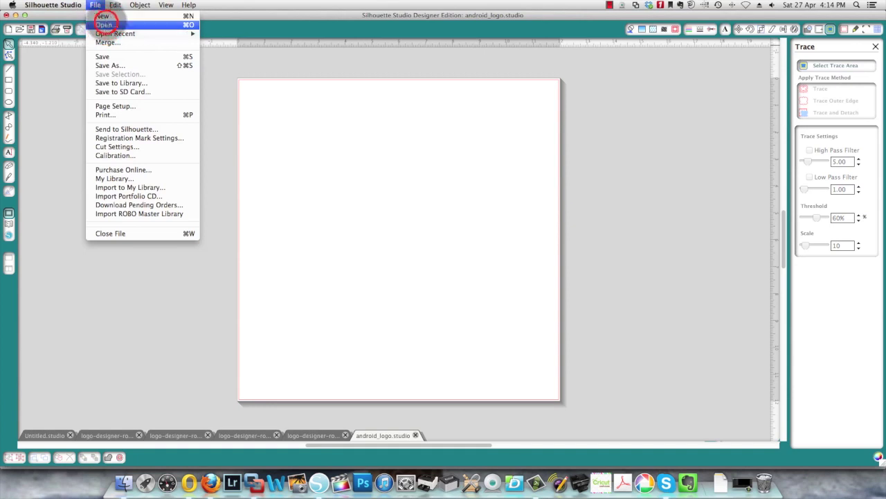
{"action": "left_click", "coordinate": [105, 25]}
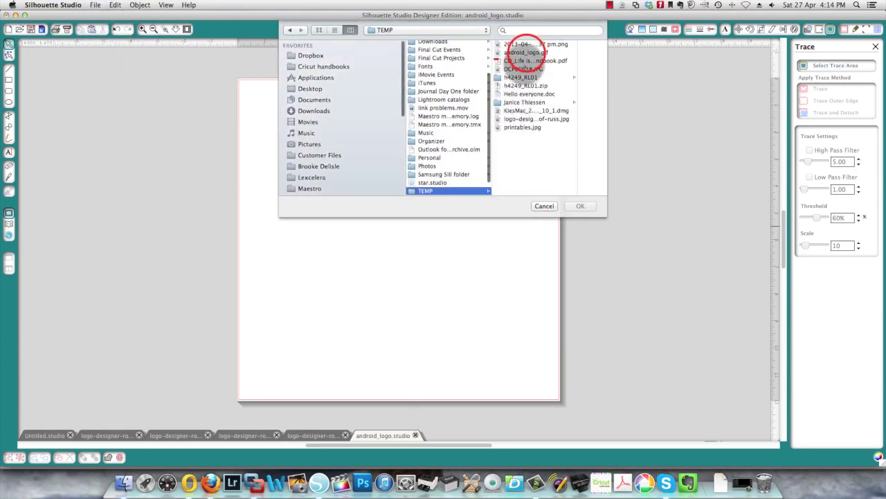
{"action": "left_click", "coordinate": [526, 52]}
{"action": "left_click", "coordinate": [583, 206]}
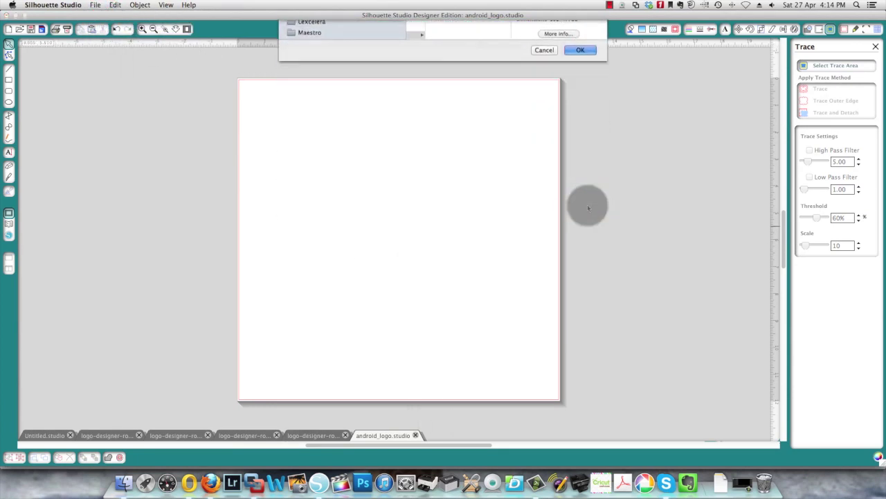
Step: Scale the Android image to about 8.9 inches wide and move it to the page's upper left
{"action": "left_click", "coordinate": [586, 126]}
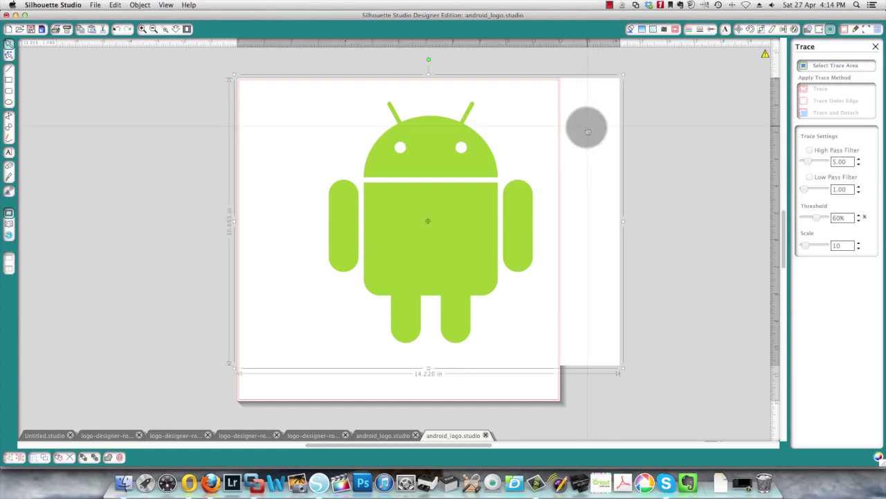
{"action": "left_click_drag", "start_coordinate": [623, 79], "coordinate": [470, 165]}
{"action": "left_click_drag", "start_coordinate": [322, 326], "coordinate": [307, 229]}
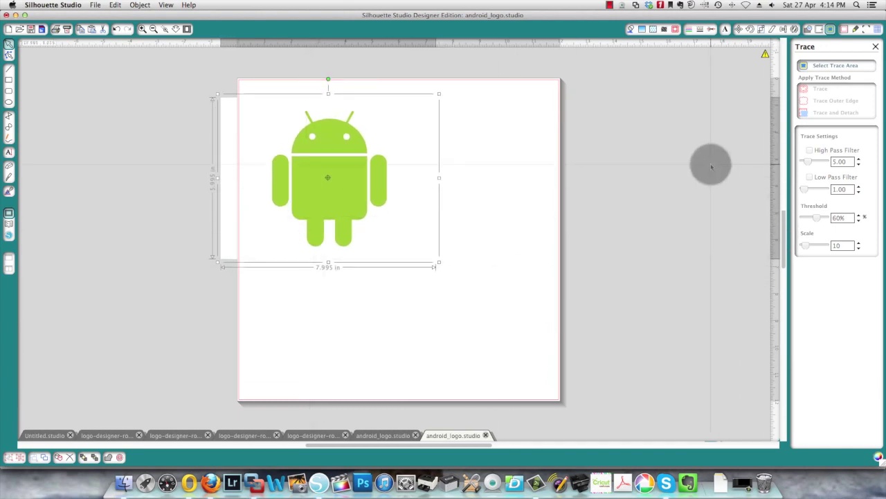
{"action": "left_click", "coordinate": [507, 258]}
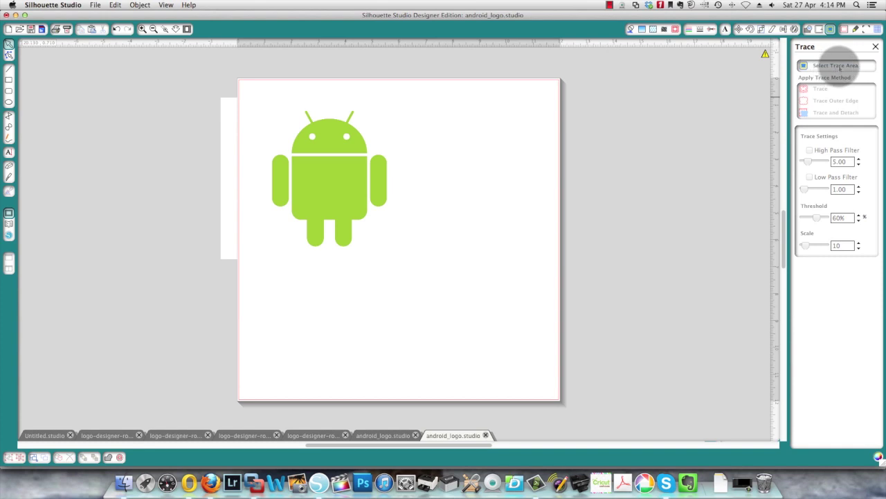
Step: Mark the logo as trace area, turn off High Pass Filter, set 69% threshold, and trace its outer edge
{"action": "left_click", "coordinate": [831, 28]}
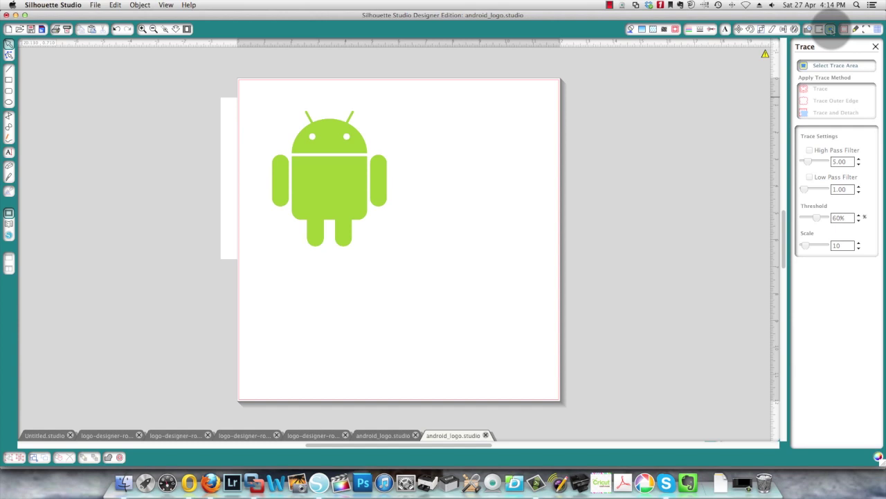
{"action": "left_click", "coordinate": [829, 65]}
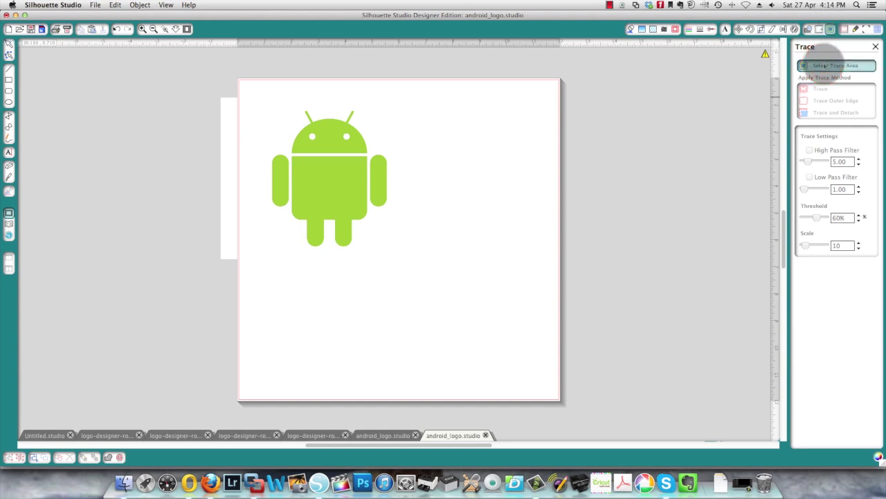
{"action": "mouse_move", "coordinate": [259, 100]}
{"action": "left_mouse_down"}
{"action": "mouse_move", "coordinate": [384, 236]}
{"action": "mouse_move", "coordinate": [413, 256]}
{"action": "left_mouse_up"}
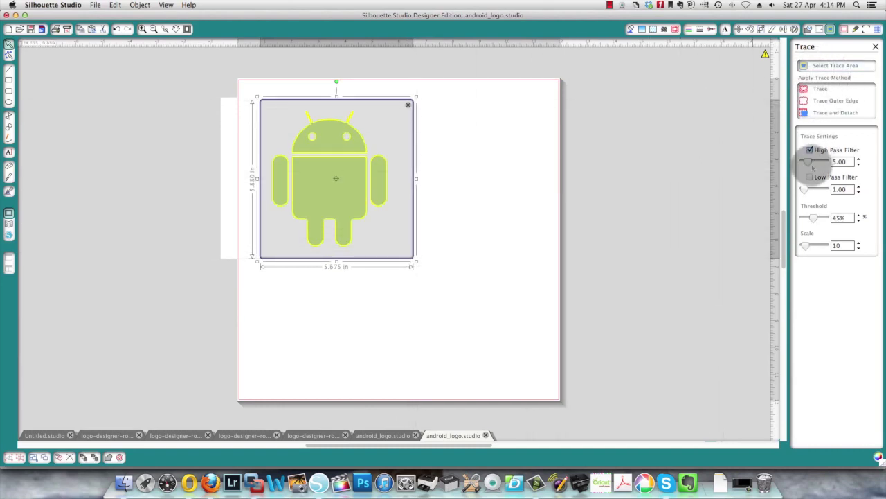
{"action": "left_click", "coordinate": [809, 150]}
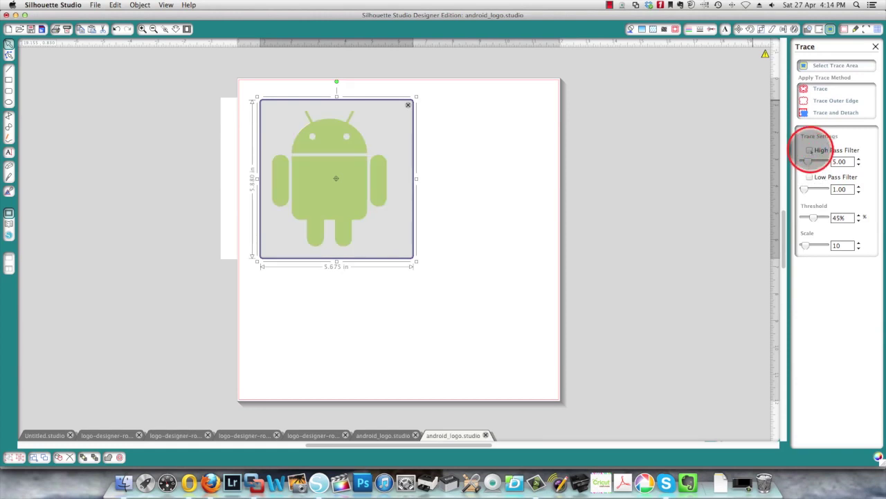
{"action": "left_click_drag", "start_coordinate": [813, 217], "coordinate": [819, 219]}
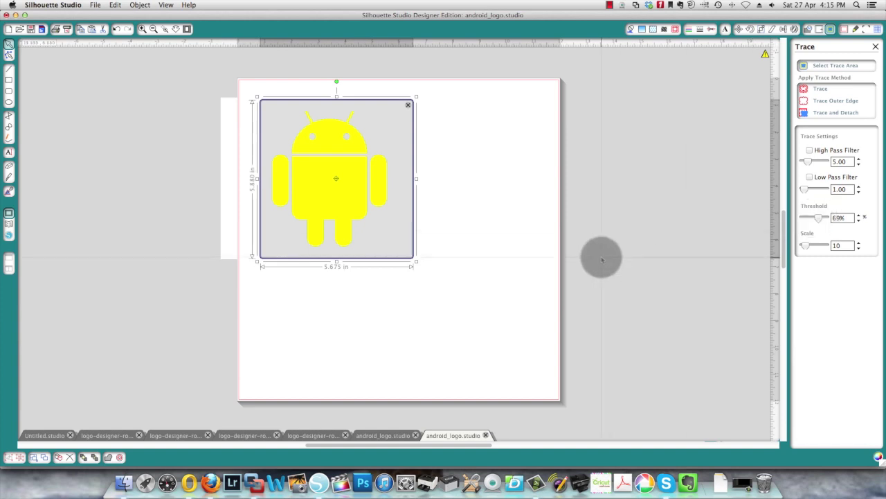
{"action": "left_click", "coordinate": [822, 103]}
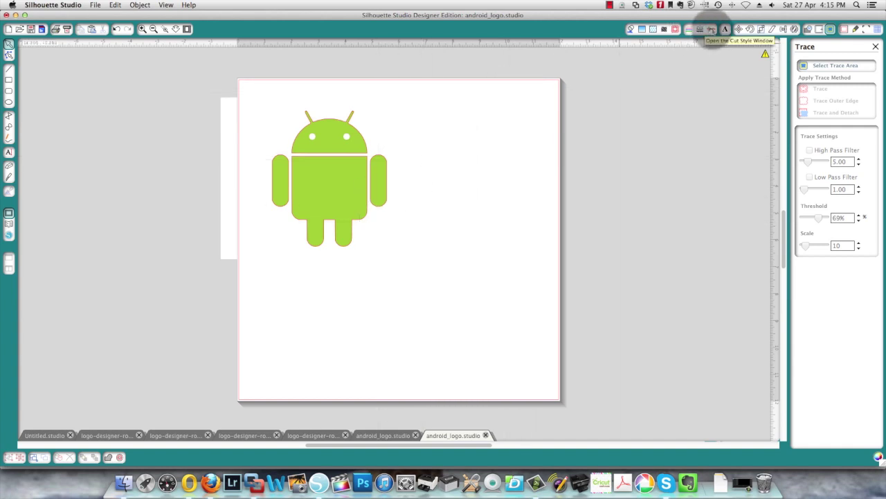
Step: Open the Cut Style window to view the red cut lines around the traced logo
{"action": "left_click", "coordinate": [711, 30]}
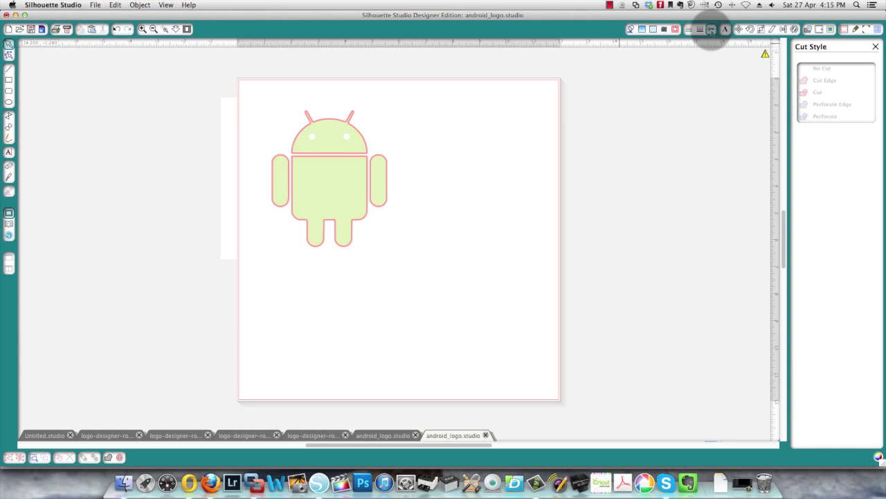
{"action": "left_click", "coordinate": [711, 31]}
Step: In the Trace window, undo twice to remove the outer-edge trace and restore the logo's trace area
{"action": "left_click", "coordinate": [831, 30]}
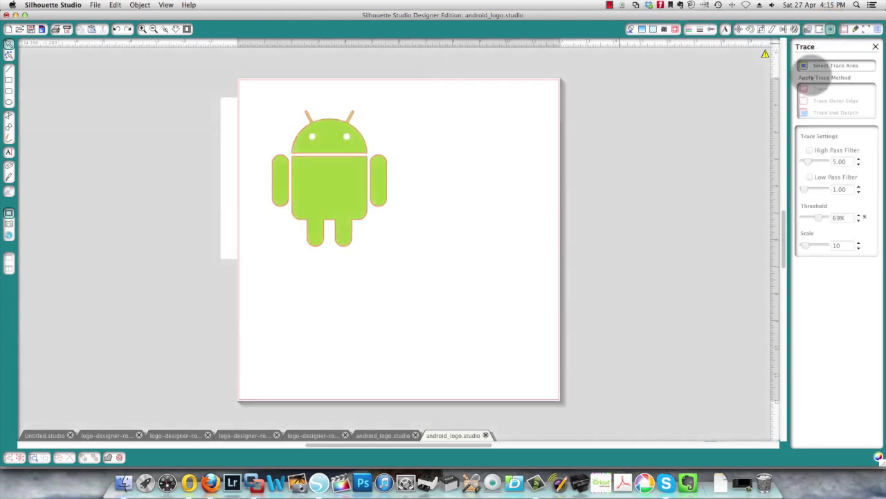
{"action": "left_click", "coordinate": [817, 65]}
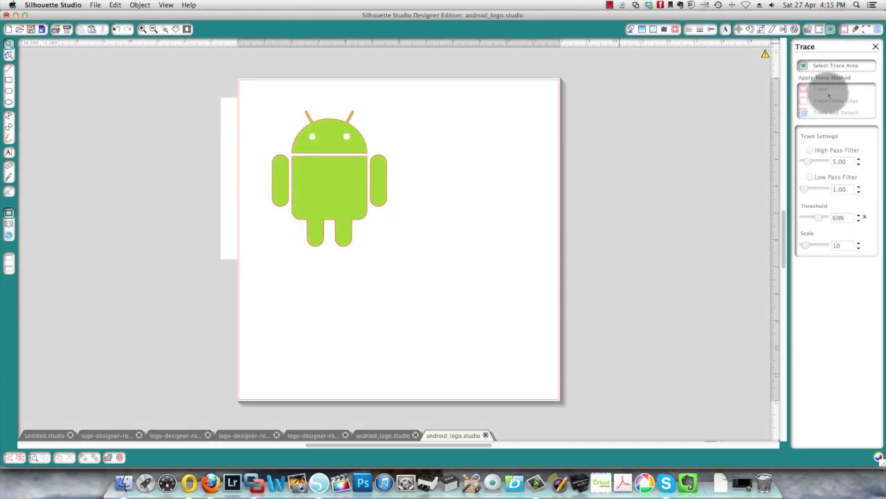
{"action": "left_click", "coordinate": [117, 29]}
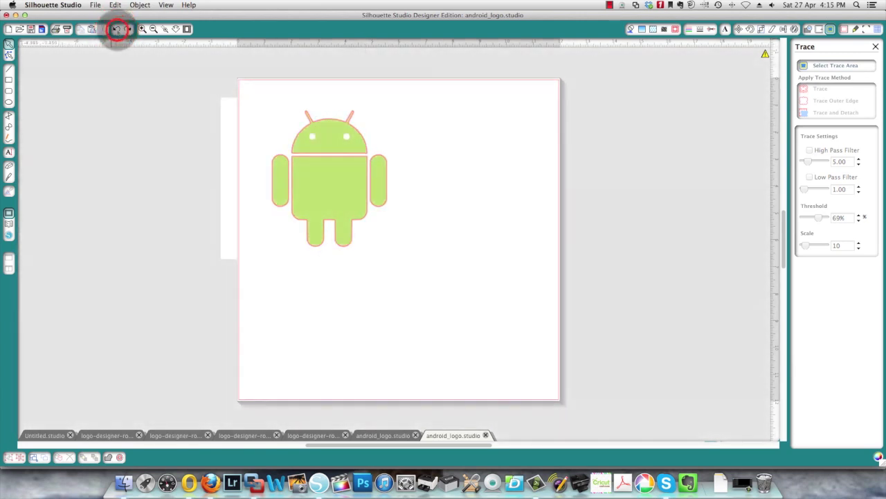
{"action": "left_click", "coordinate": [117, 29]}
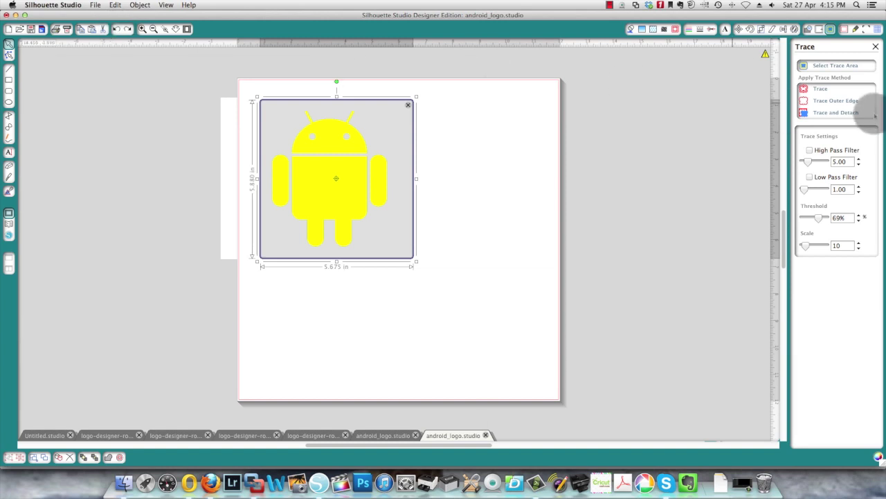
Step: Trace the logo, check its cut lines, undo twice, then retrace it with the standard Trace method
{"action": "left_click", "coordinate": [819, 88]}
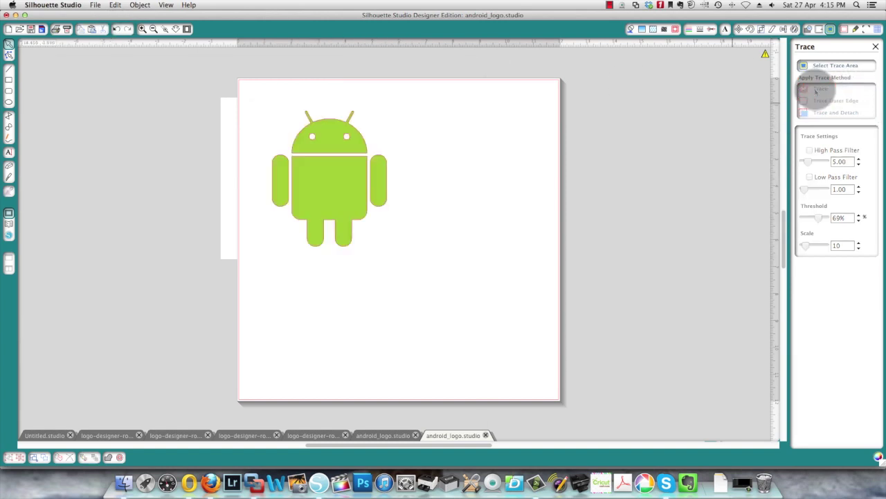
{"action": "left_click", "coordinate": [711, 29]}
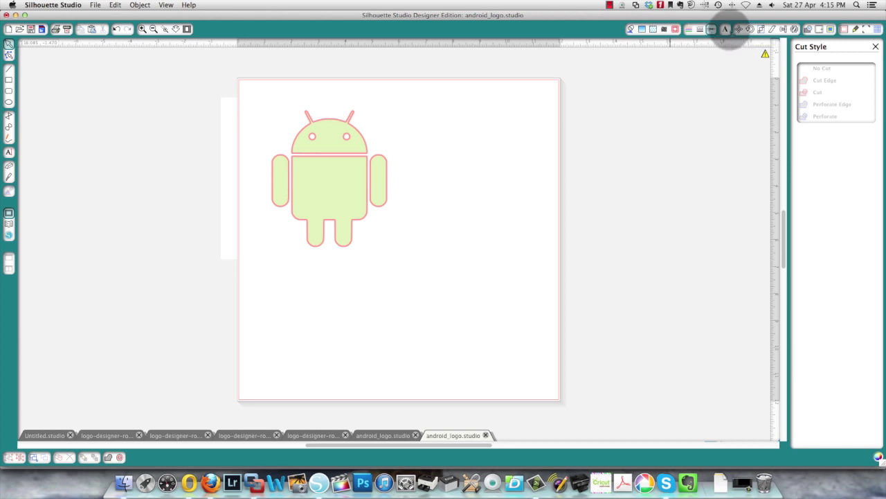
{"action": "left_click", "coordinate": [830, 29]}
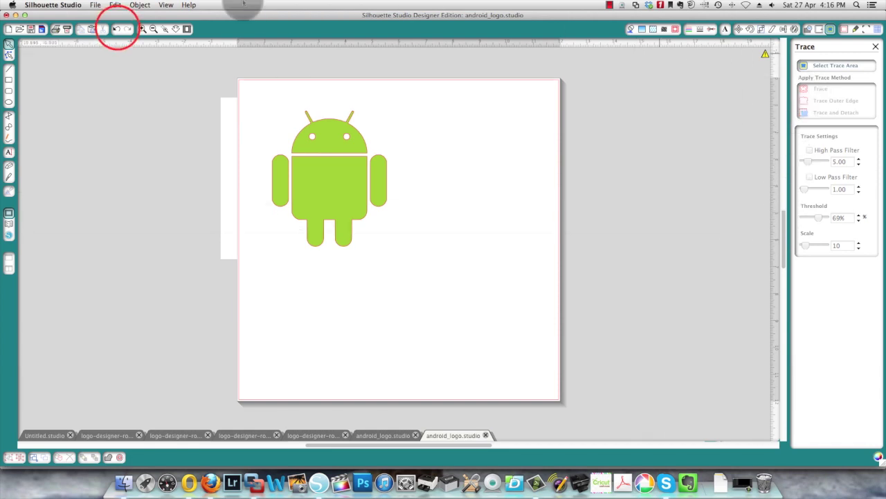
{"action": "left_click", "coordinate": [117, 29]}
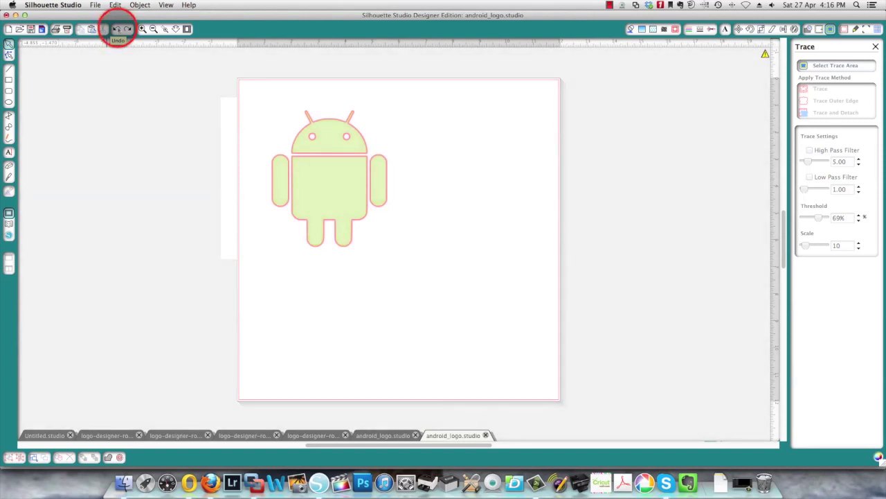
{"action": "left_click", "coordinate": [117, 29]}
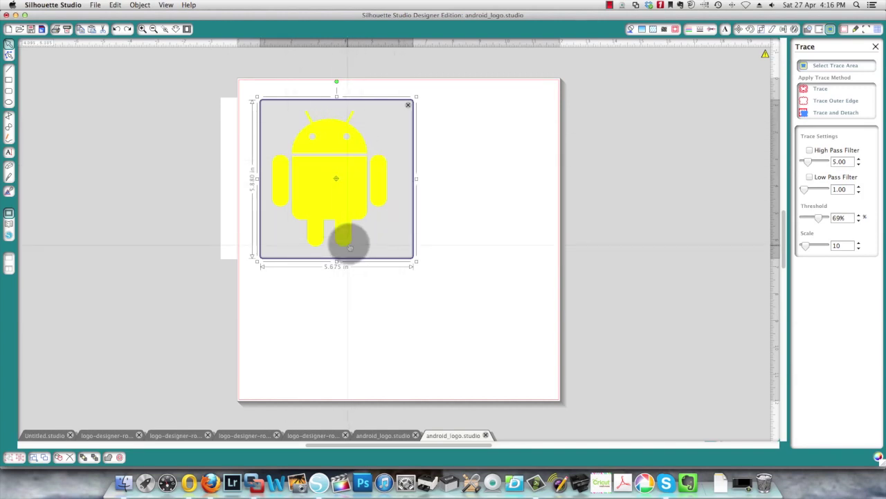
{"action": "left_click", "coordinate": [820, 90]}
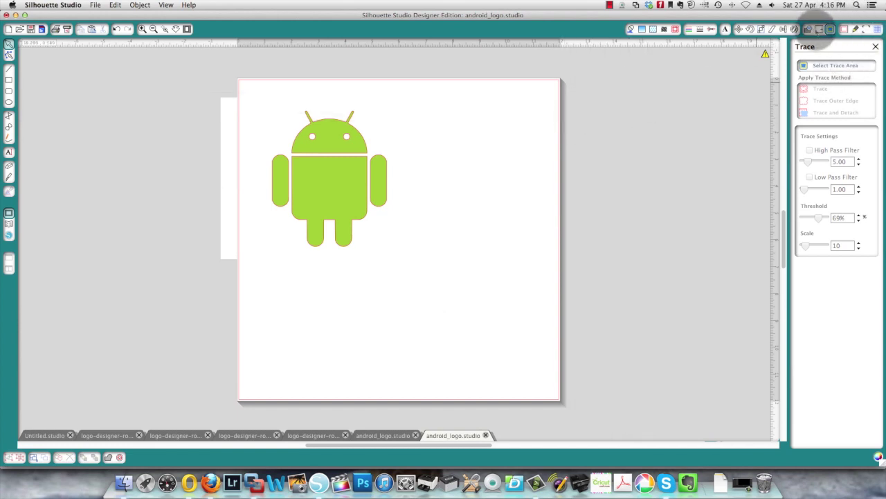
{"action": "left_click", "coordinate": [819, 29]}
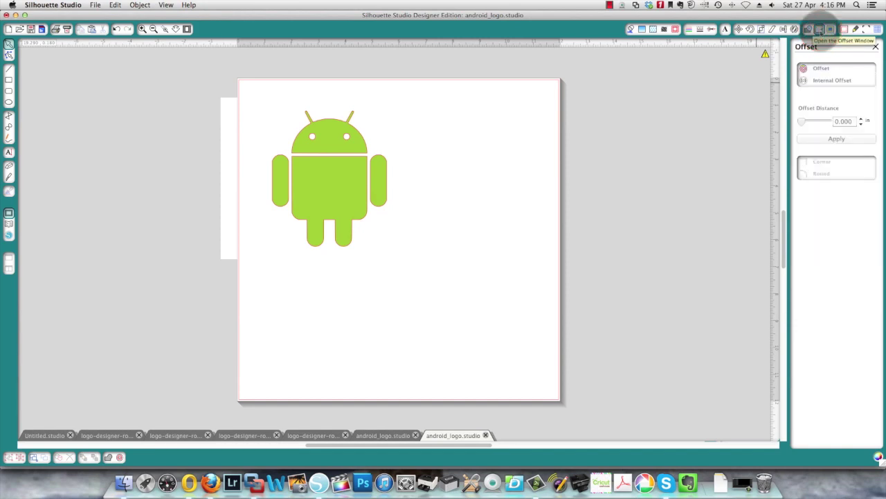
Step: Set the page media size to Letter, 8.5 × 11 in portrait
{"action": "left_click", "coordinate": [844, 29]}
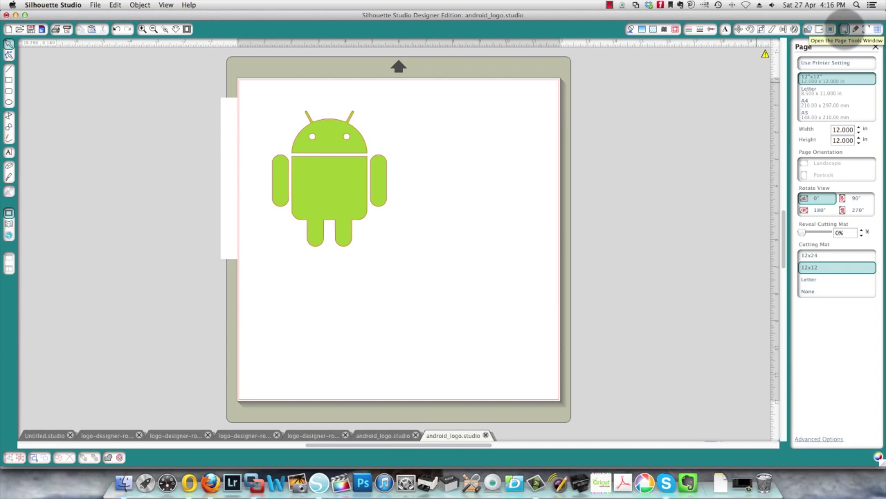
{"action": "left_click", "coordinate": [809, 92]}
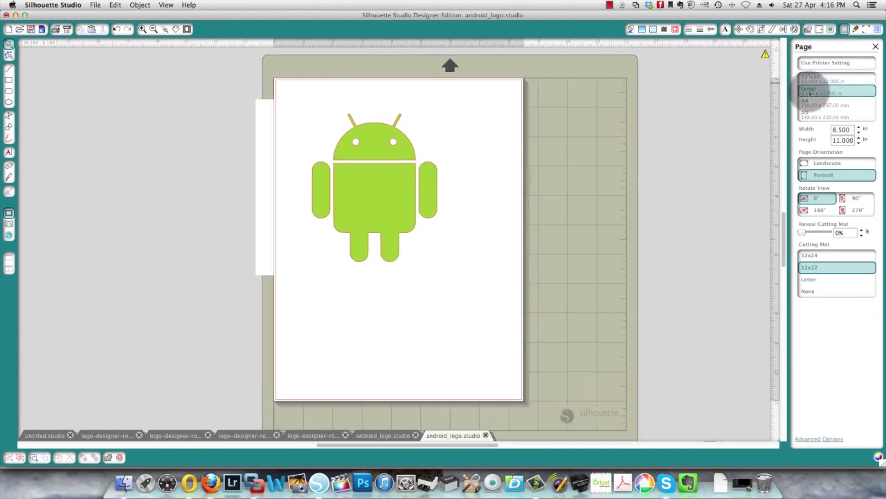
{"action": "left_click", "coordinate": [867, 28]}
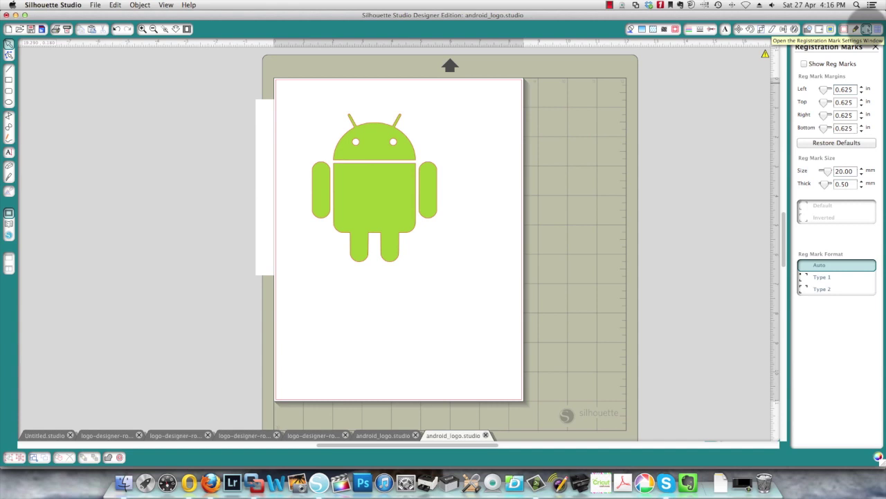
Step: Turn on Show Reg Marks for the Letter page, then start printing
{"action": "left_click", "coordinate": [804, 63]}
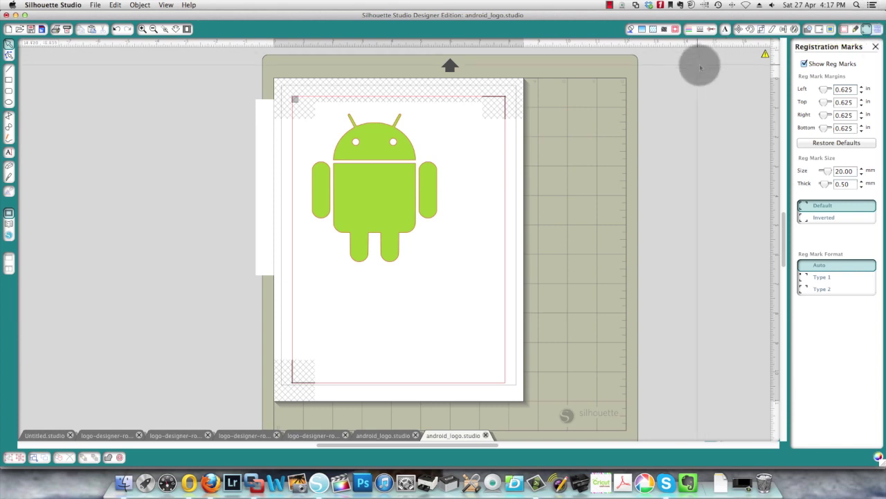
{"action": "left_click", "coordinate": [56, 29]}
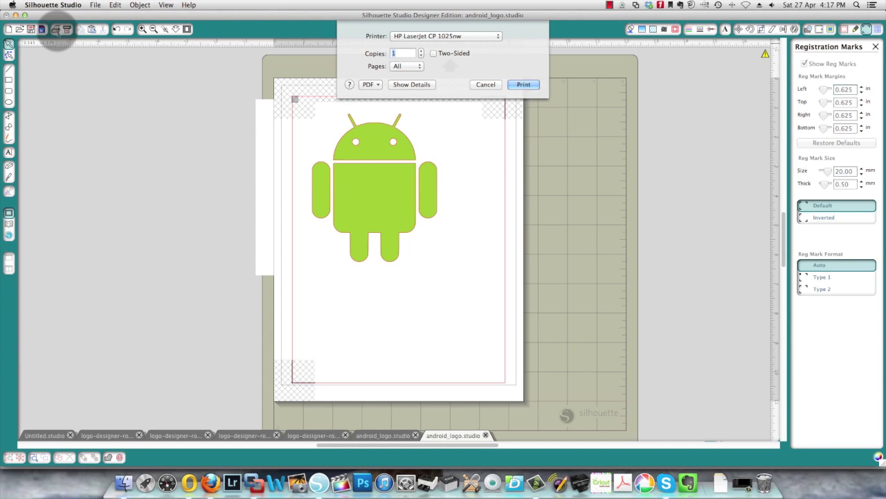
Step: Print the Android logo page with registration marks on the HP LaserJet CP 1025nw
{"action": "left_click", "coordinate": [527, 86]}
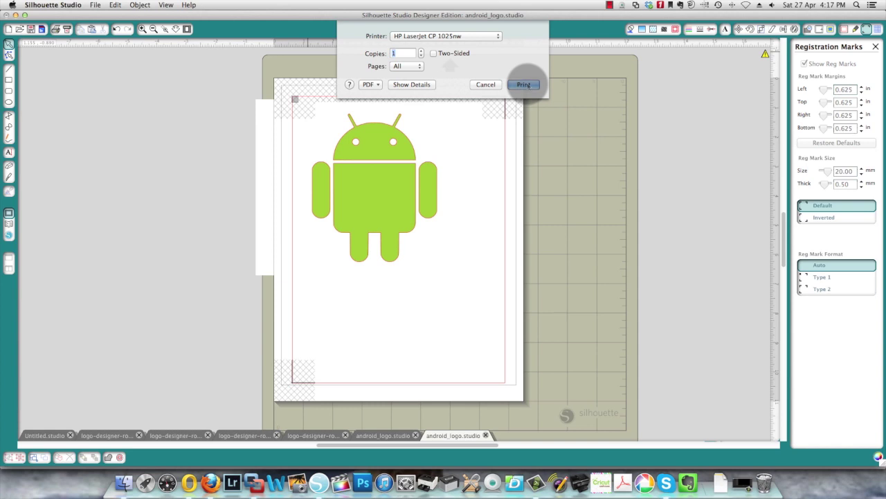
{"action": "left_click", "coordinate": [525, 84]}
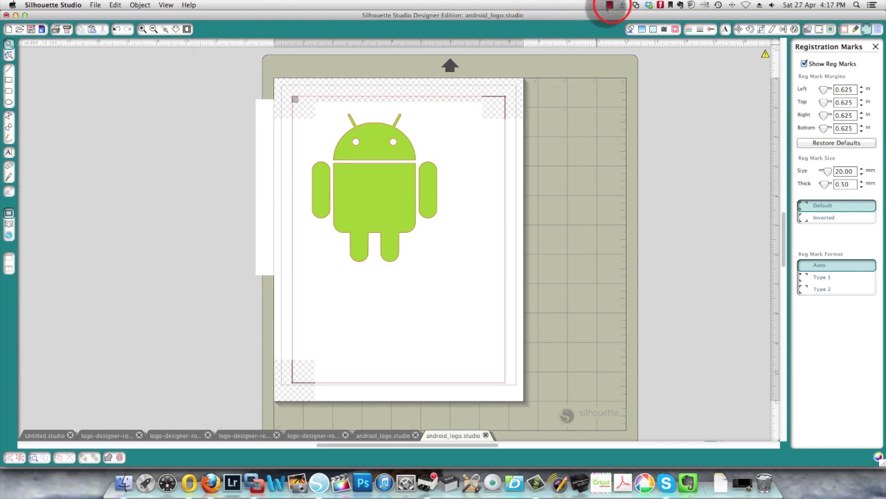
{"action": "left_click", "coordinate": [609, 4]}
{"action": "left_click", "coordinate": [624, 28]}
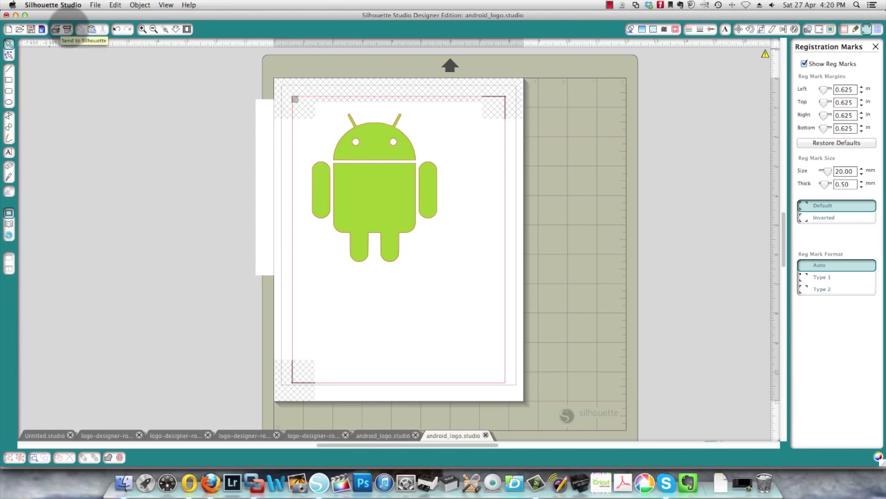
Step: Send the design to the Silhouette, skipping printing and continuing to the registration-mark detection step
{"action": "left_click", "coordinate": [67, 27]}
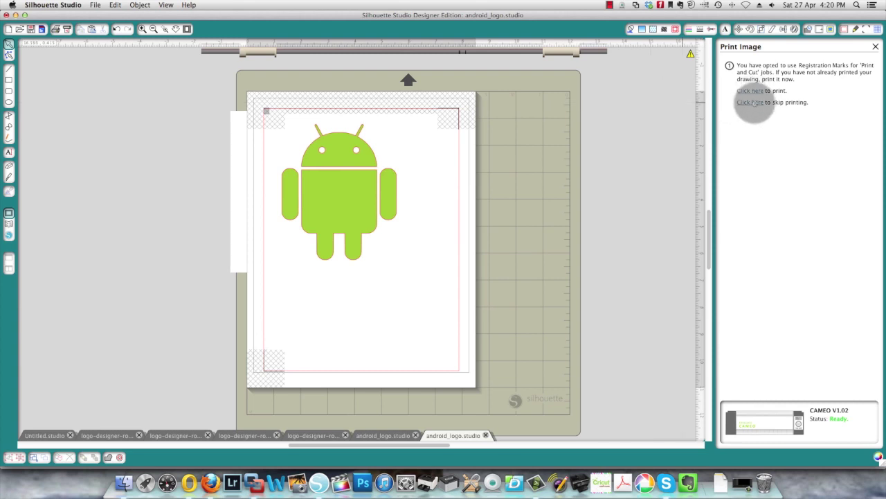
{"action": "left_click", "coordinate": [751, 103]}
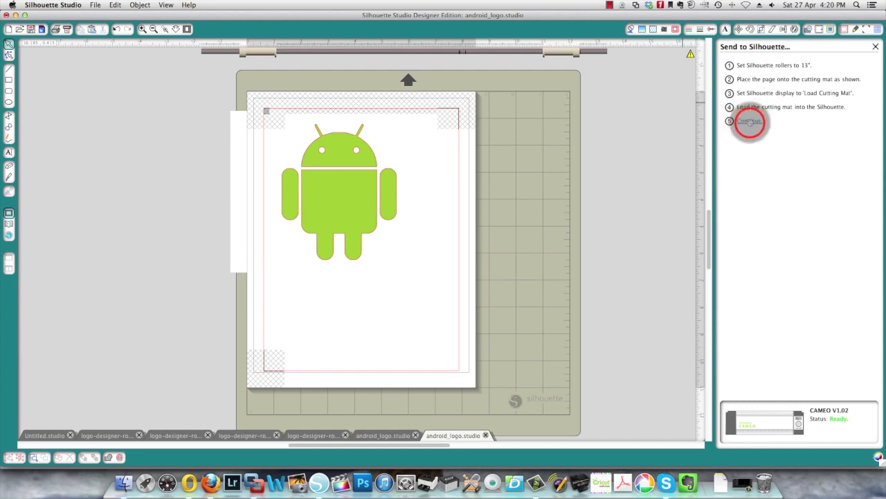
{"action": "left_click", "coordinate": [750, 122]}
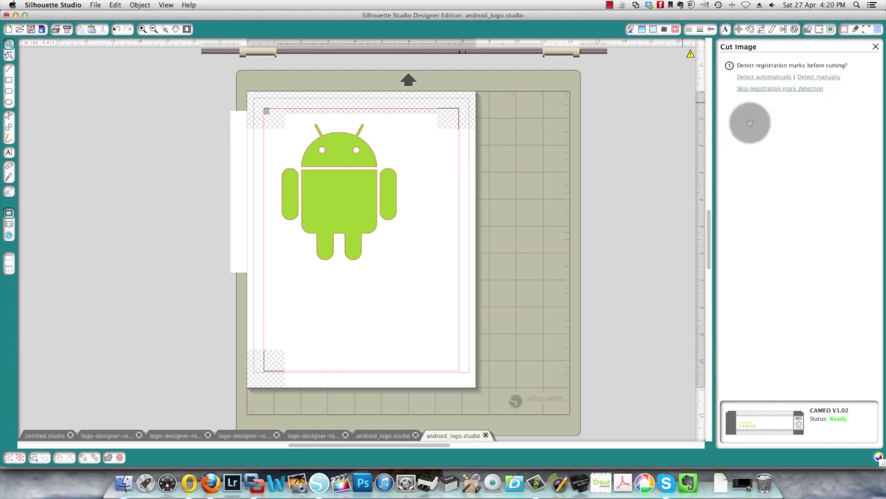
Step: Run automatic registration mark detection so the CAMEO begins registering the loaded page
{"action": "left_click", "coordinate": [768, 79]}
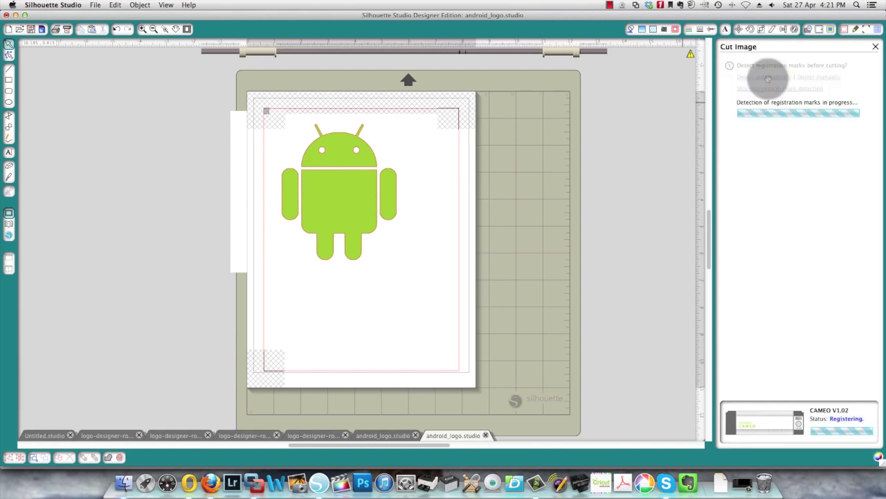